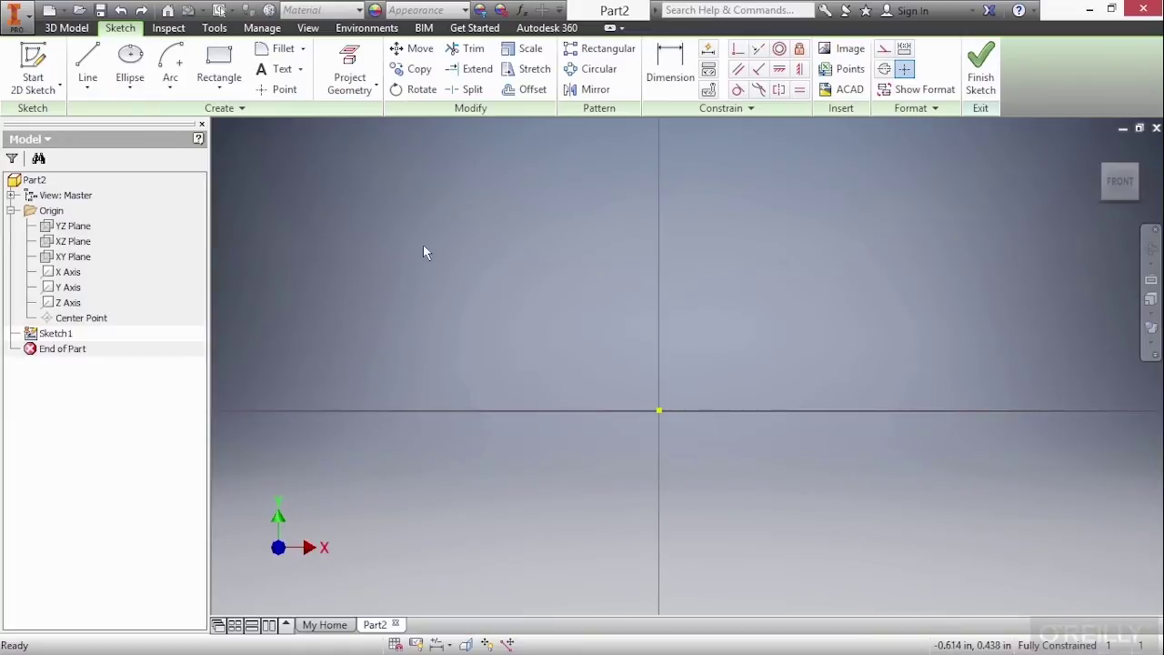
# Draw a two-corner rectangle from upper-left to lower-right of the sketch origin.
pyautogui.click(216, 92)
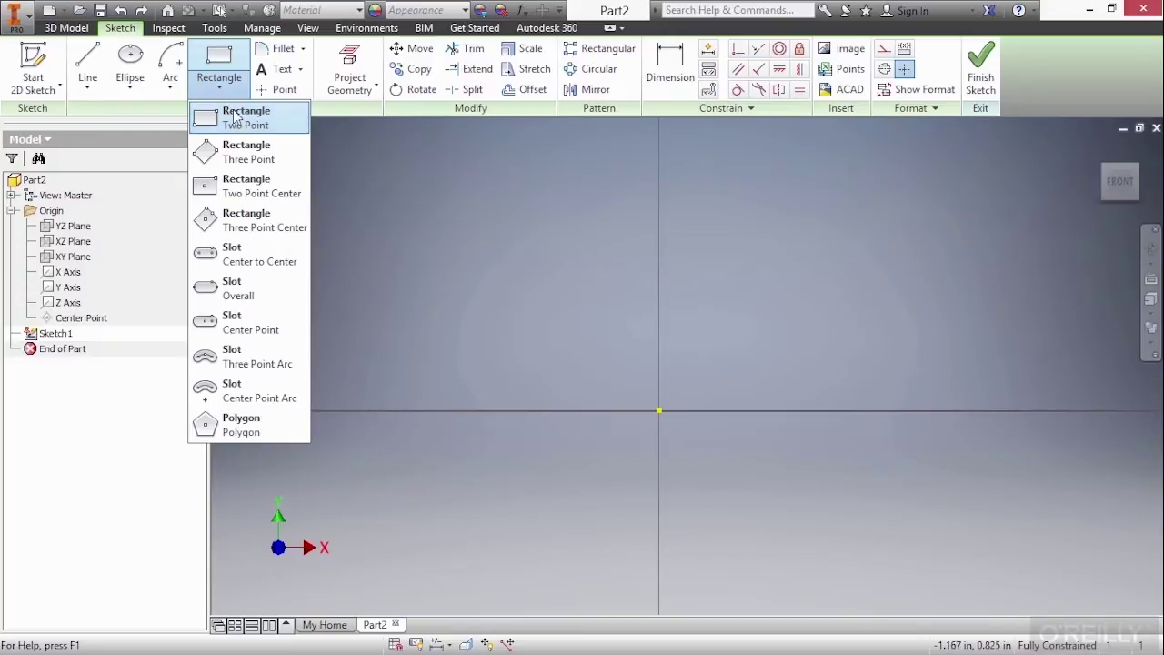
pyautogui.click(234, 116)
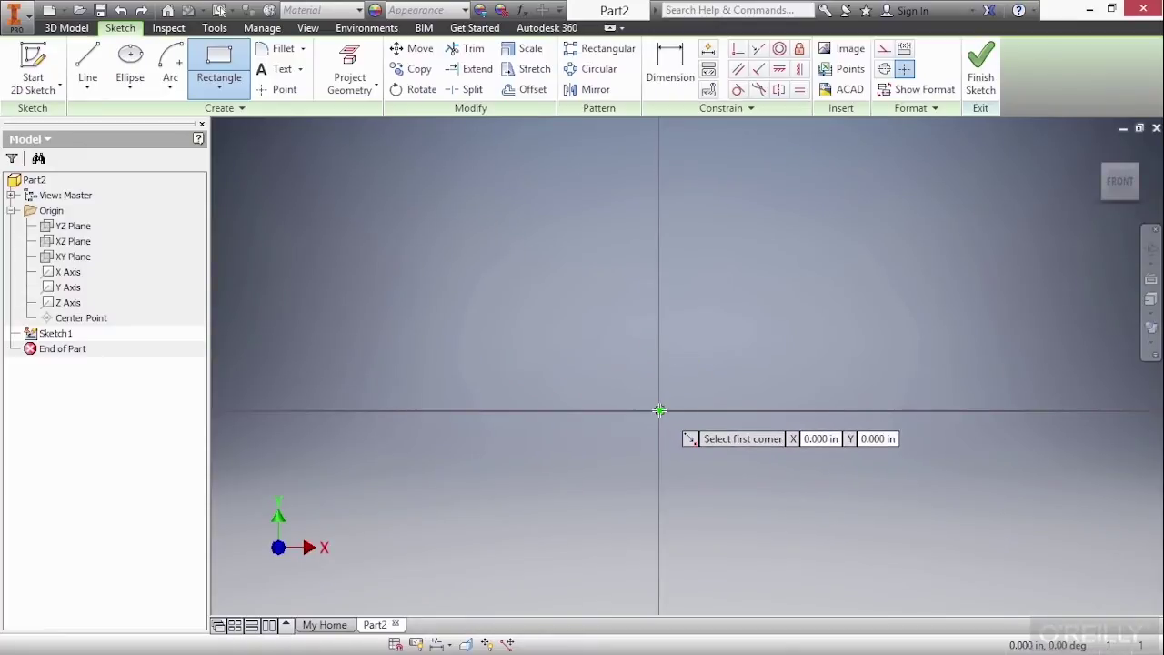
pyautogui.click(475, 311)
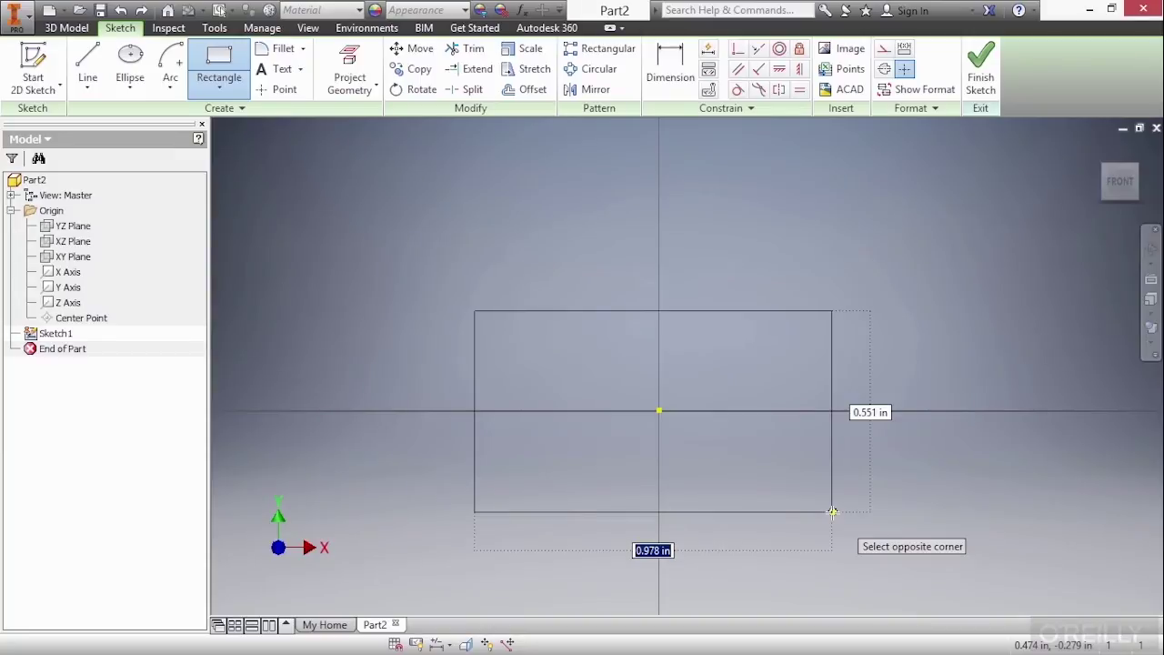
pyautogui.click(832, 512)
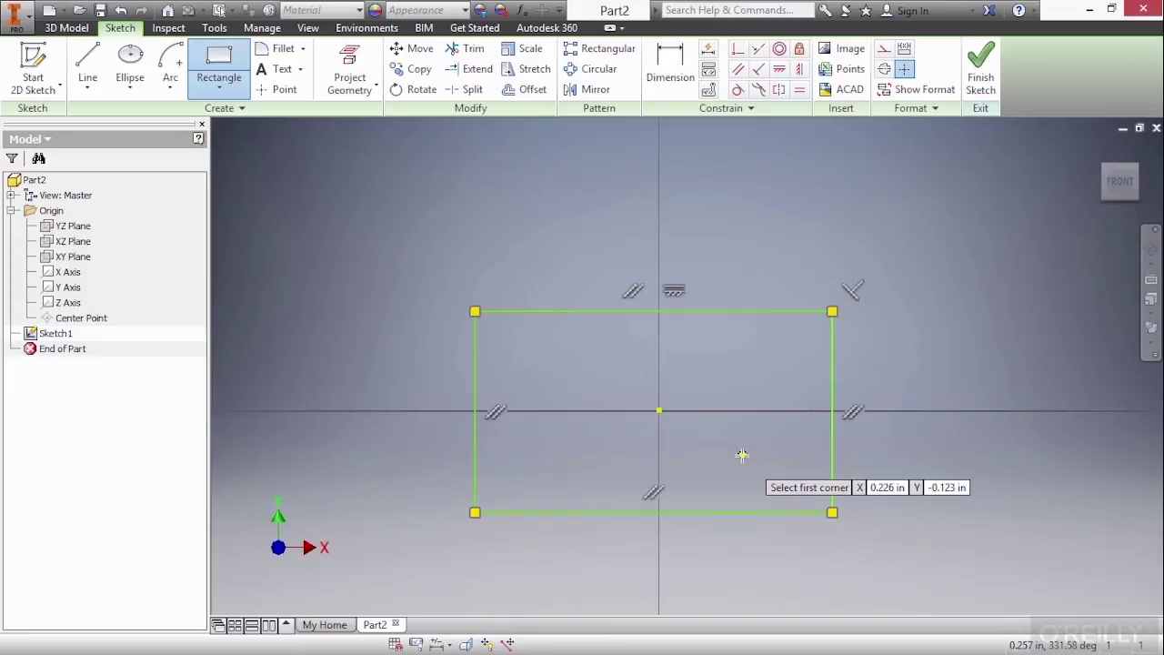
pyautogui.click(219, 86)
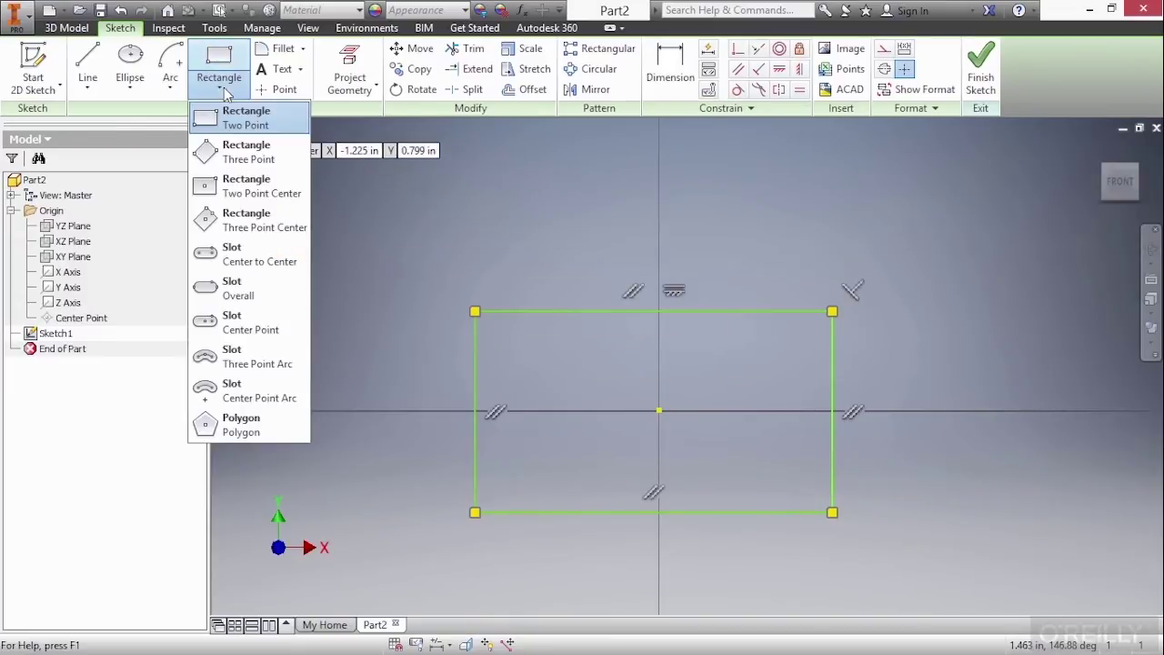
# Draw a tilted three-point rectangle at the upper left of the sketch.
pyautogui.click(270, 158)
pyautogui.moveTo(340, 270)
pyautogui.mouseDown(button='middle')
pyautogui.moveTo(355, 322)
pyautogui.moveTo(376, 352)
pyautogui.moveTo(387, 348)
pyautogui.mouseUp(button='middle')
pyautogui.click(394, 382)
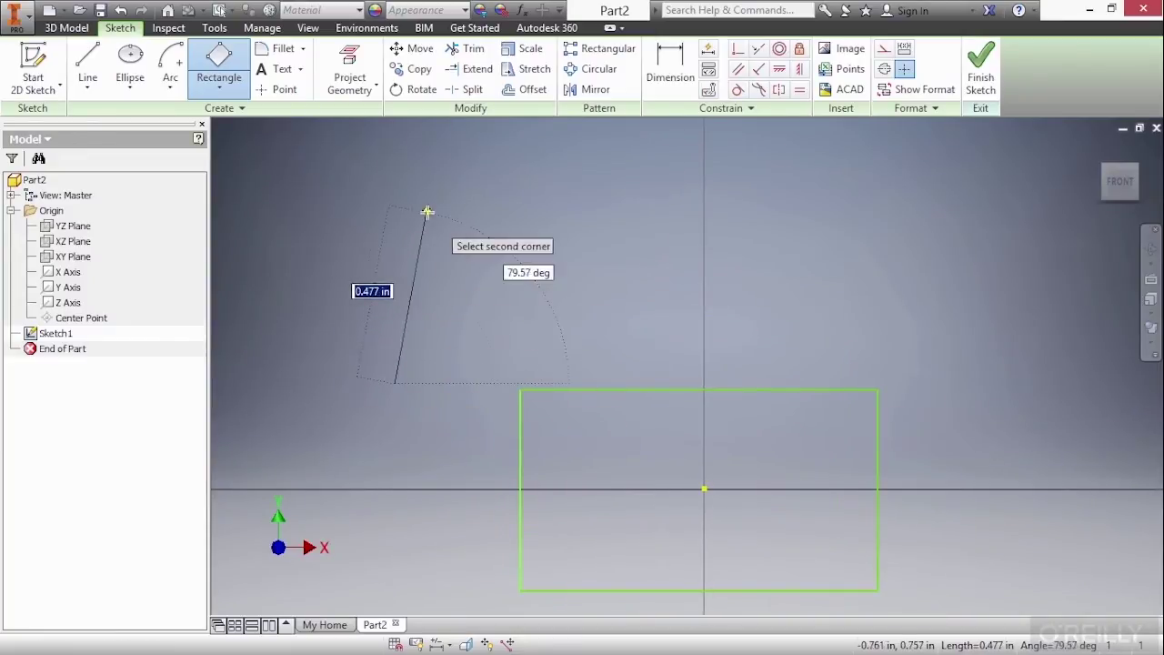
pyautogui.click(313, 296)
pyautogui.click(480, 206)
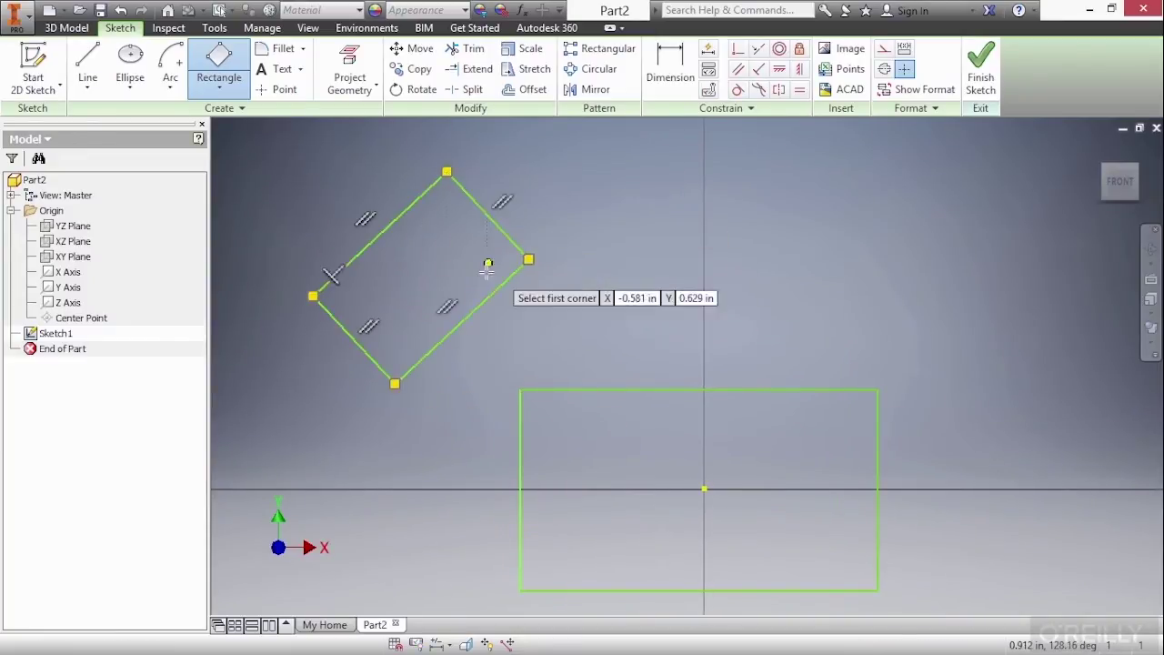
# Draw a center-point rectangle at upper right, from its center out to a corner.
pyautogui.click(219, 87)
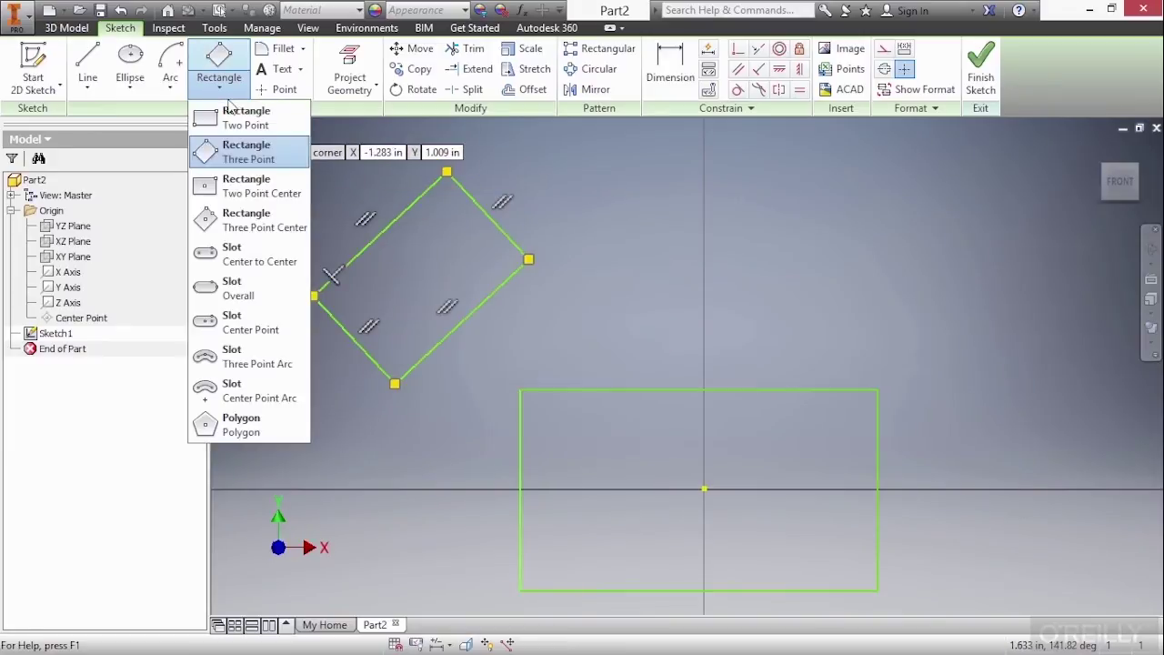
pyautogui.click(269, 195)
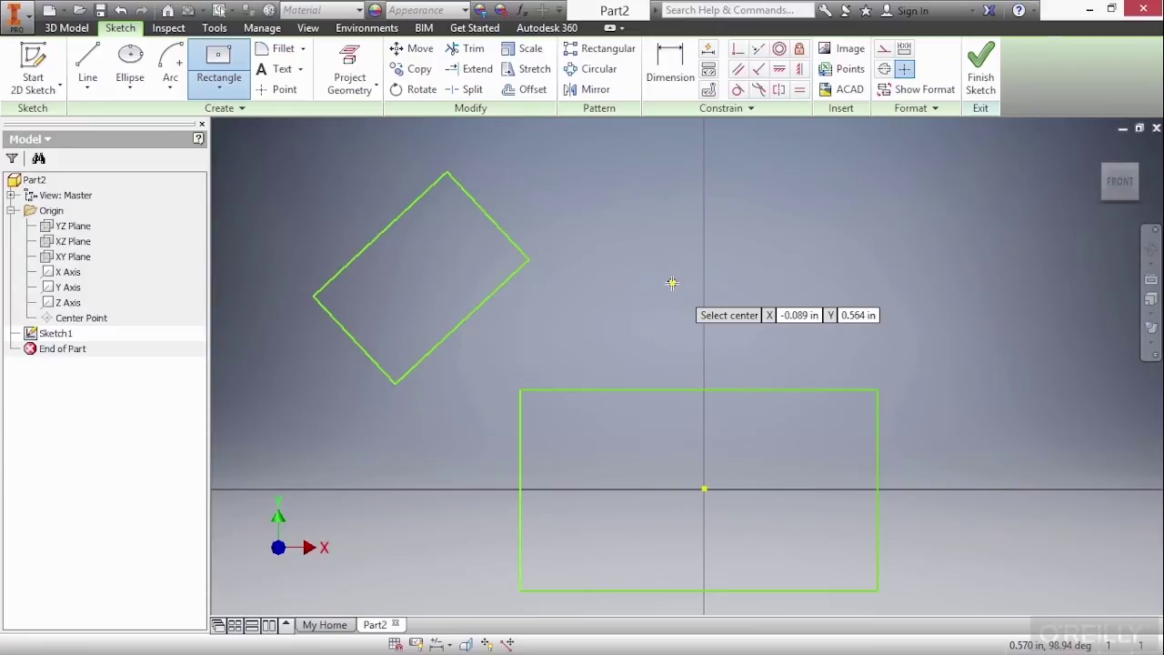
pyautogui.click(802, 239)
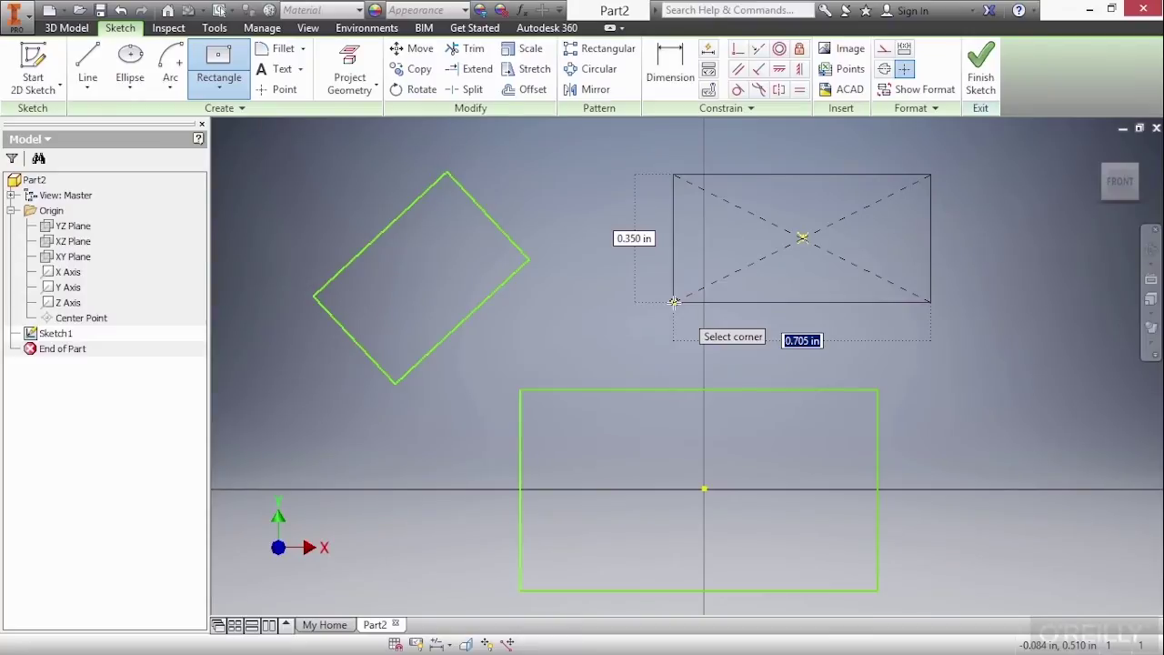
pyautogui.click(674, 302)
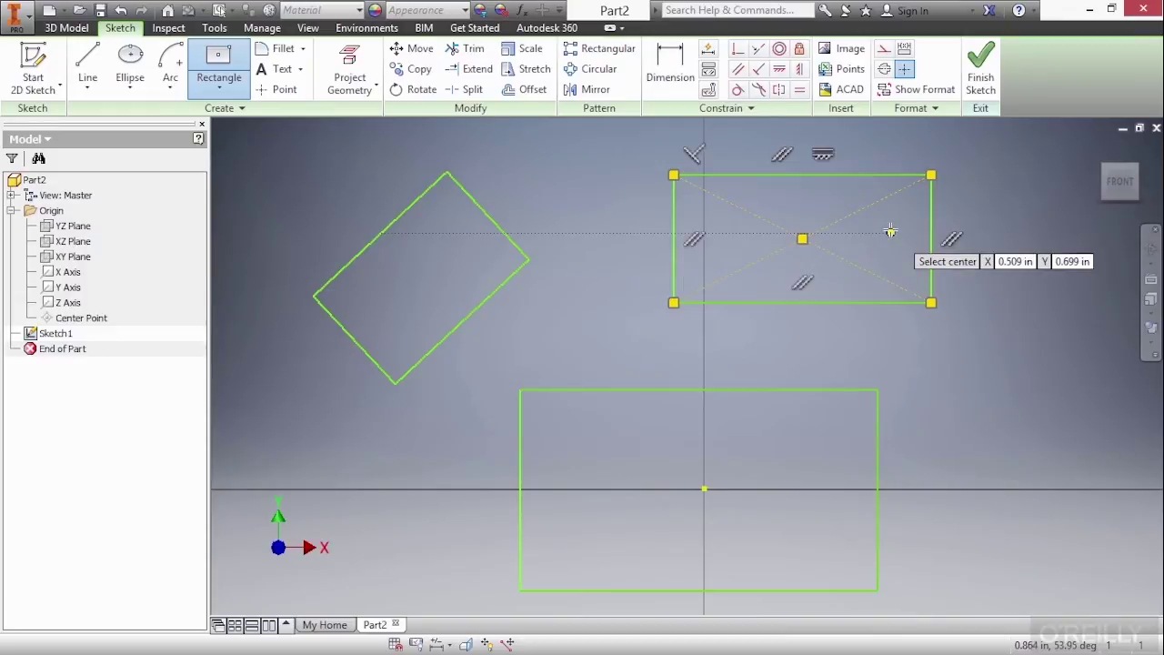
pyautogui.click(222, 89)
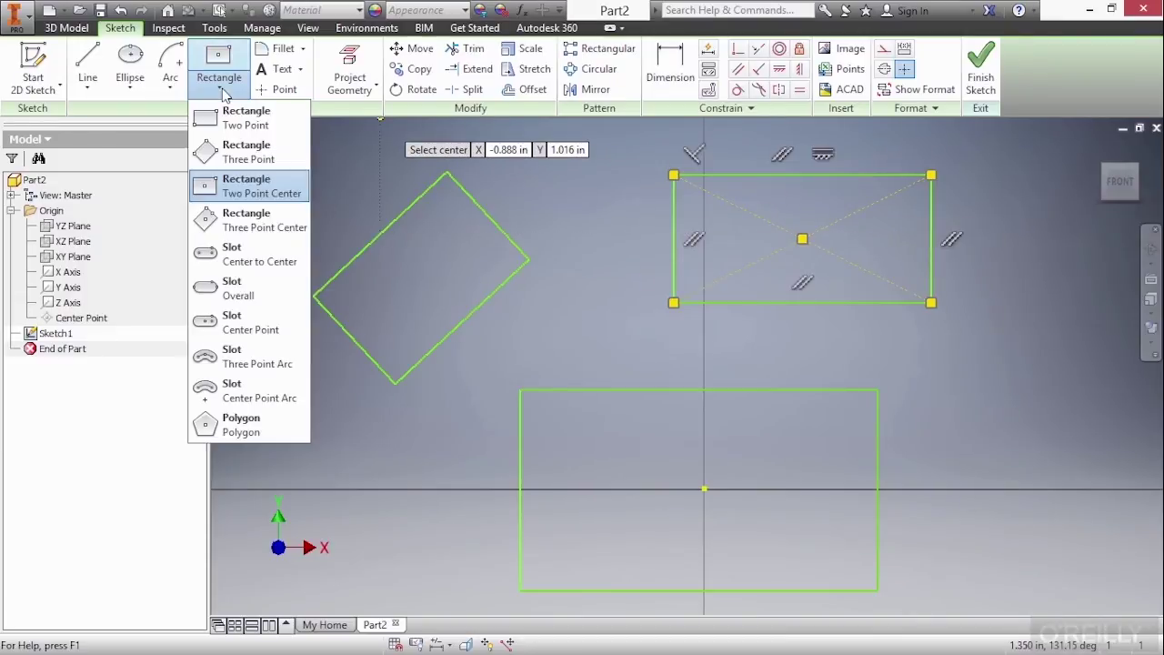
# Draw an angled three-point center rectangle to the left of the others.
pyautogui.click(235, 222)
pyautogui.moveTo(400, 424)
pyautogui.mouseDown(button='middle')
pyautogui.moveTo(299, 406)
pyautogui.moveTo(583, 506)
pyautogui.mouseUp(button='middle')
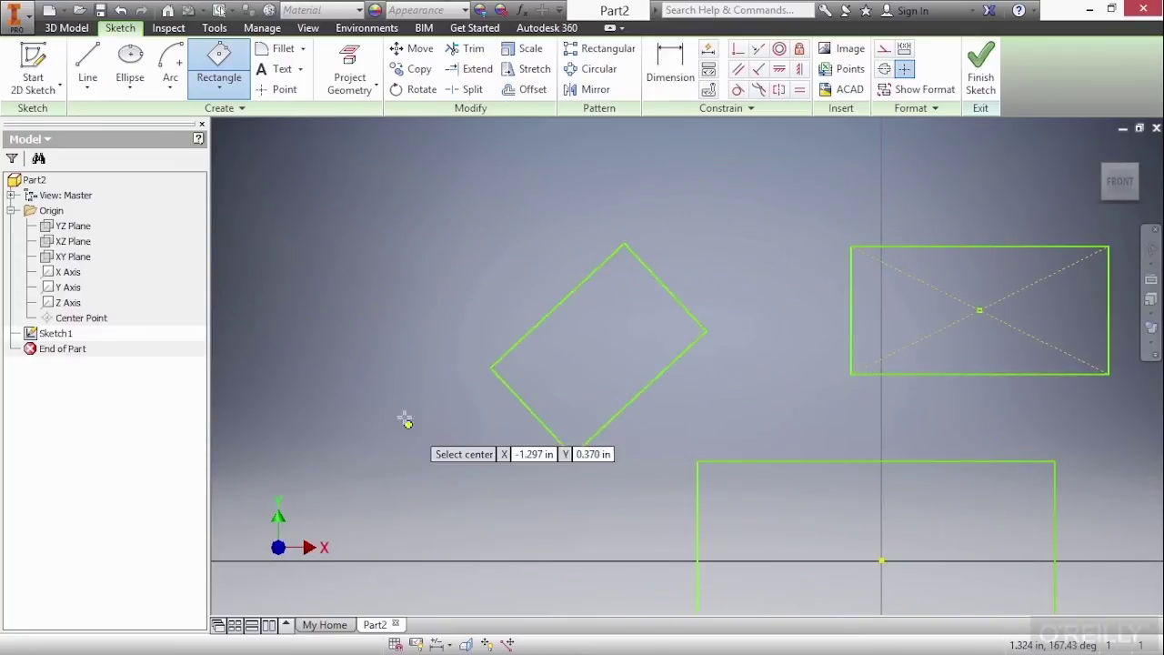
pyautogui.click(398, 352)
pyautogui.click(339, 404)
pyautogui.click(362, 426)
pyautogui.rightClick(605, 367)
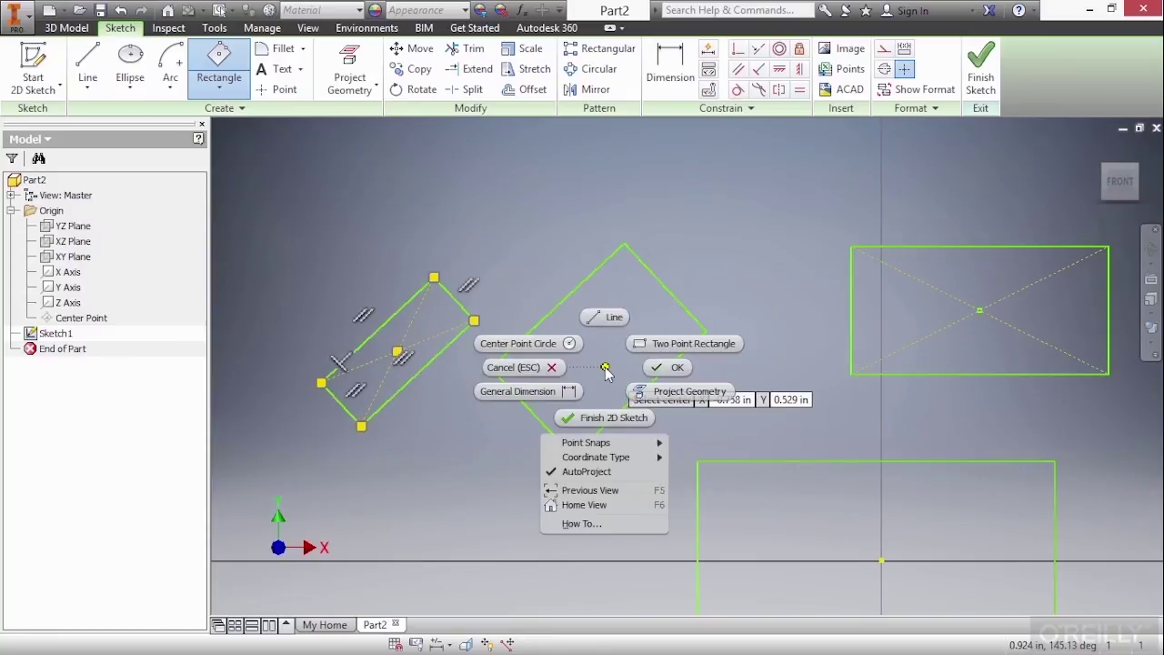
pyautogui.click(676, 369)
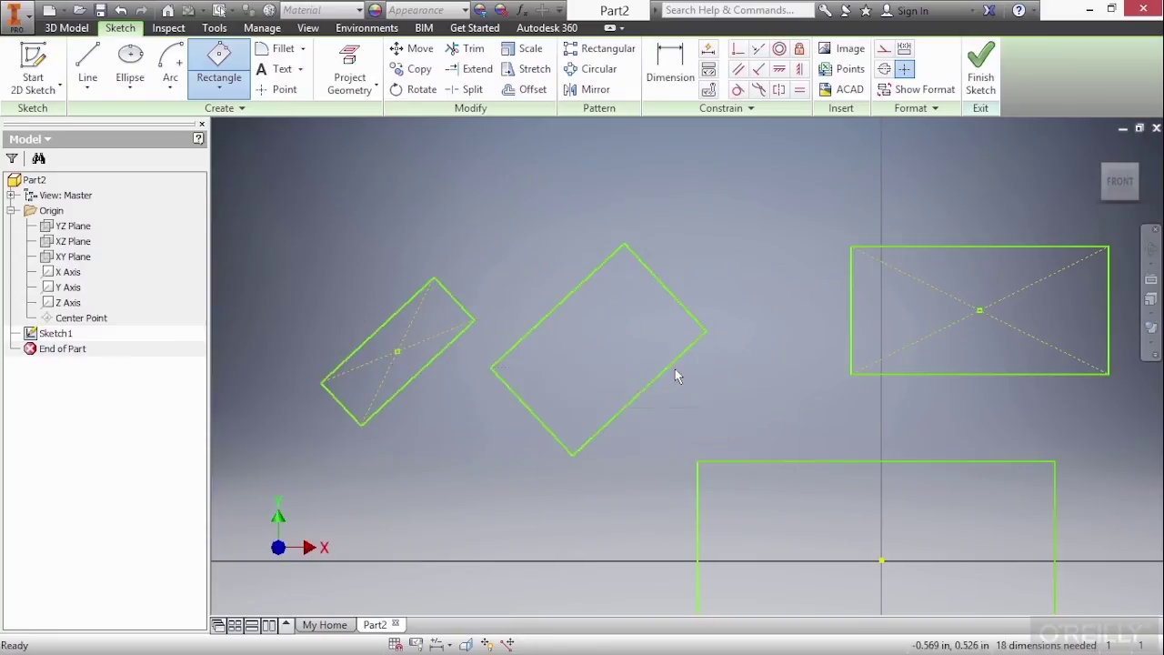
# Draw a 5-sided polygon centred below the tilted rectangle.
pyautogui.click(219, 88)
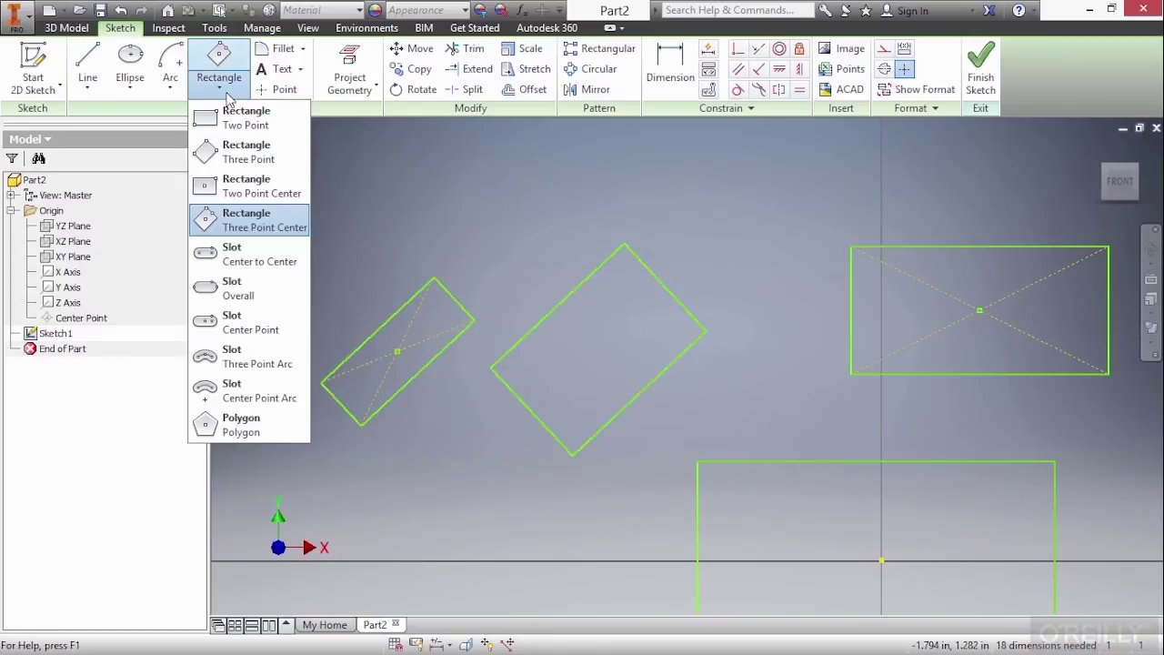
pyautogui.click(236, 424)
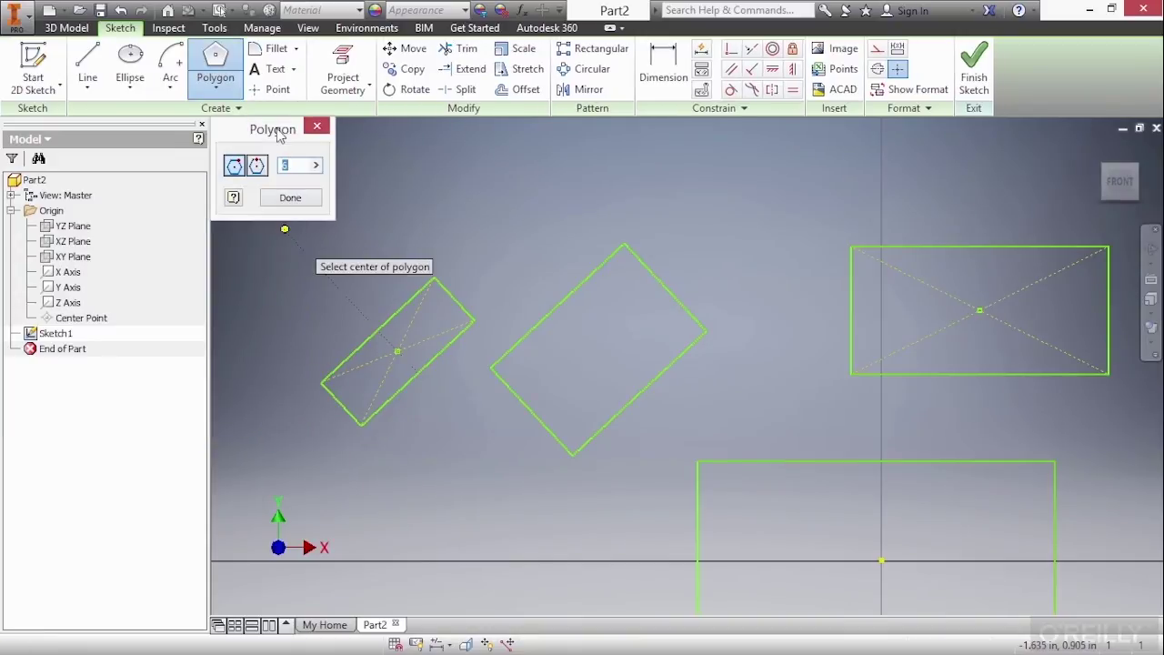
pyautogui.moveTo(279, 137); pyautogui.dragTo(294, 159)
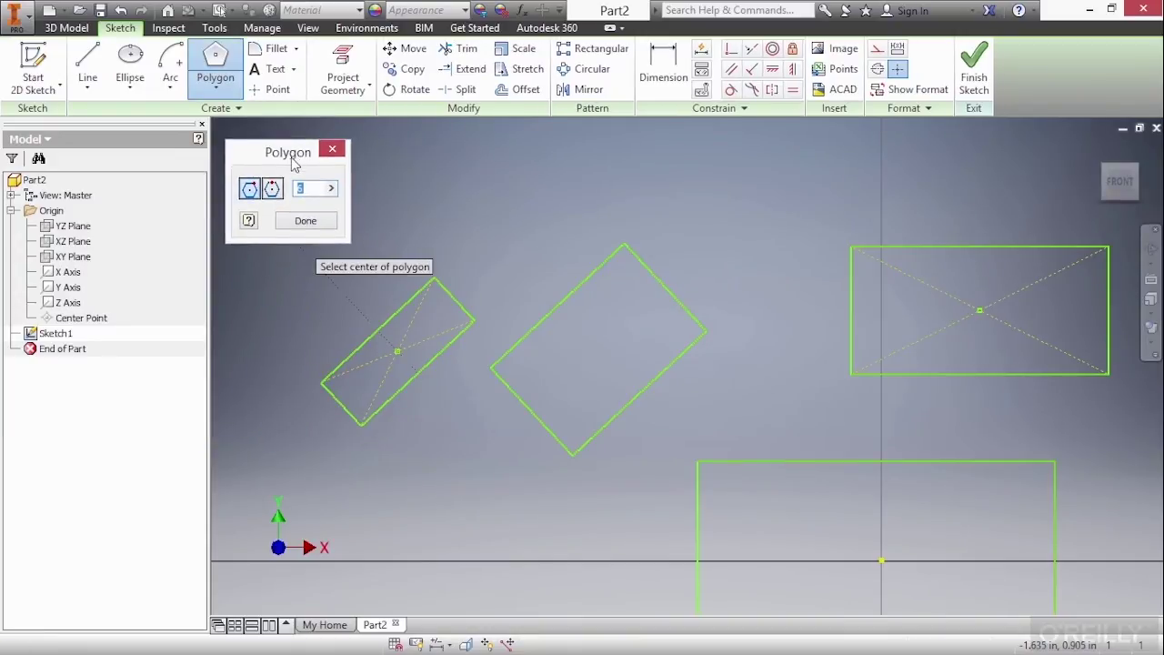
pyautogui.write('6')
pyautogui.press('BackSpace')
pyautogui.write('5')
pyautogui.click(448, 518)
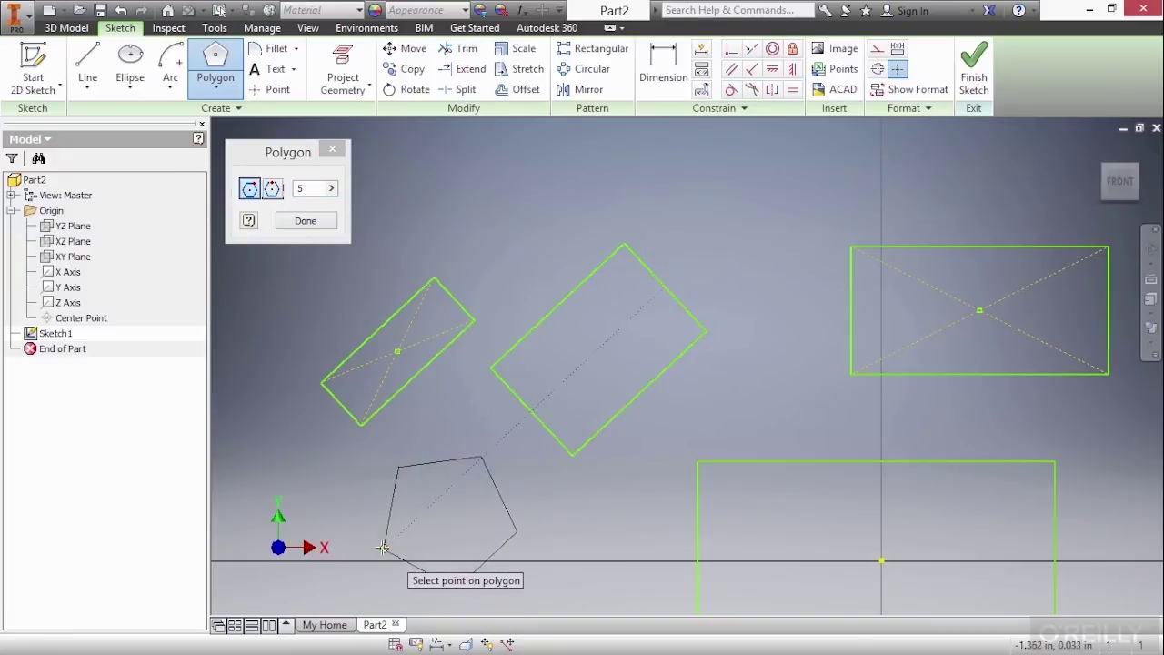
pyautogui.click(404, 559)
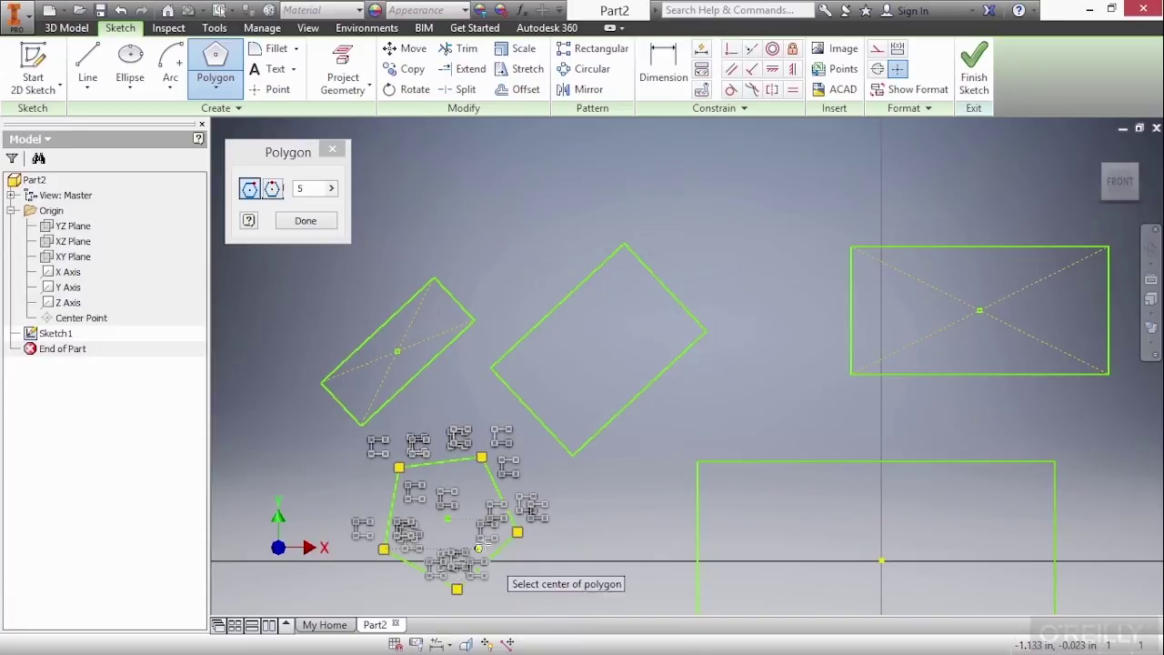
pyautogui.rightClick(457, 404)
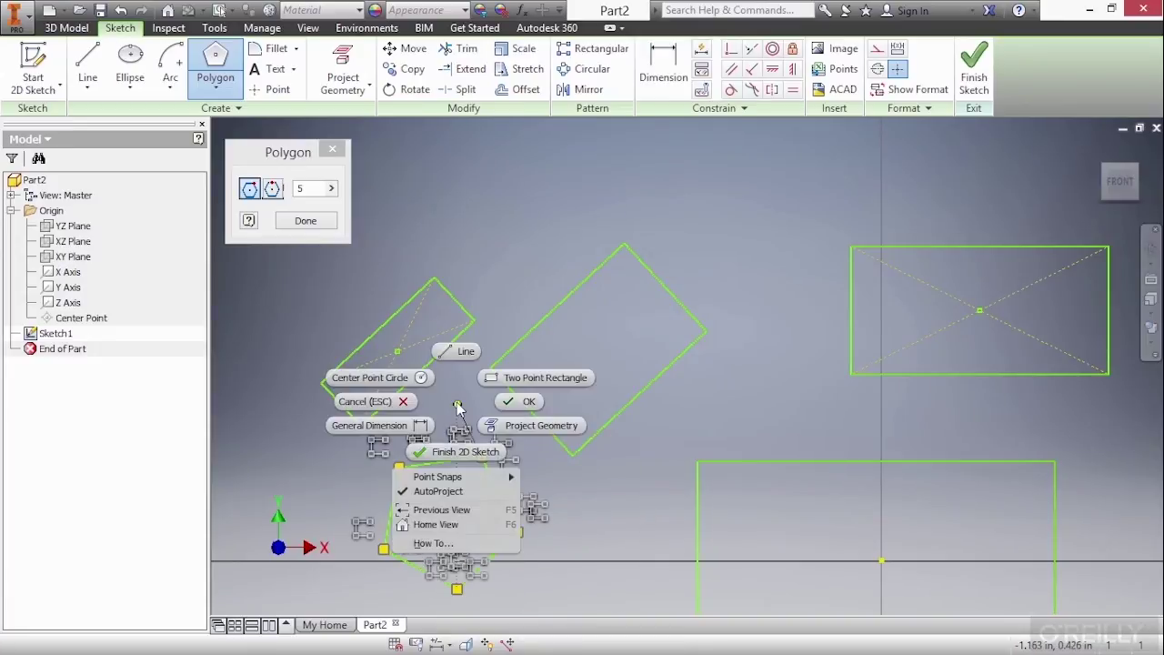
pyautogui.click(510, 402)
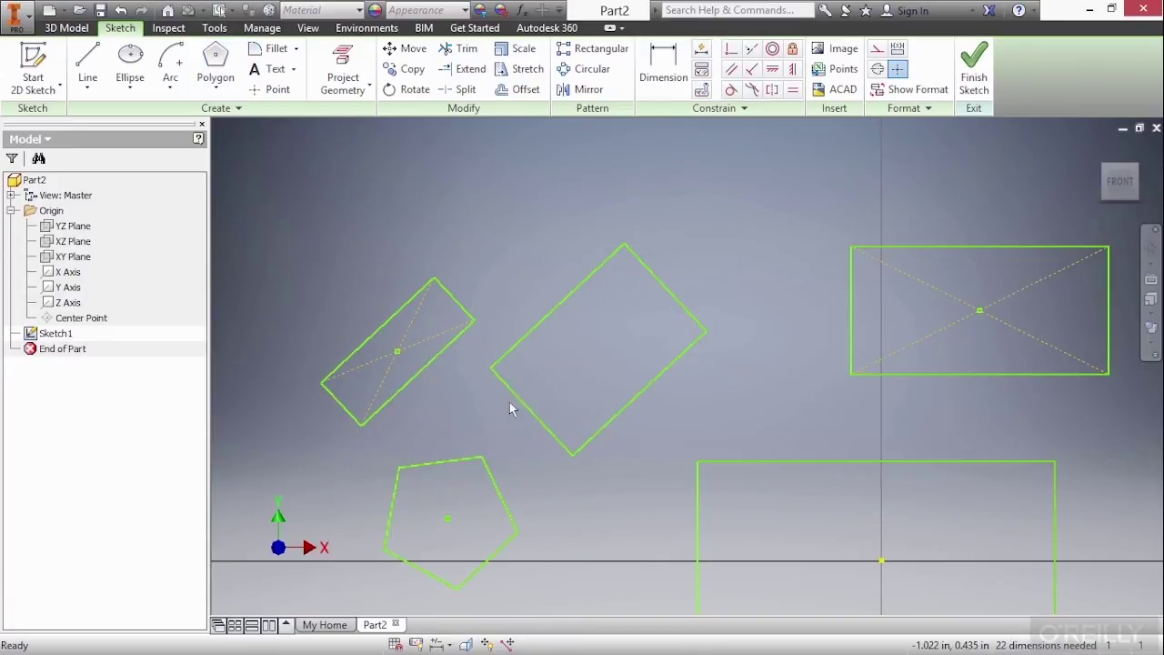
# Cancel the polygon tool and draw a center-point circle above the rectangles, zooming in on it.
pyautogui.click(223, 69)
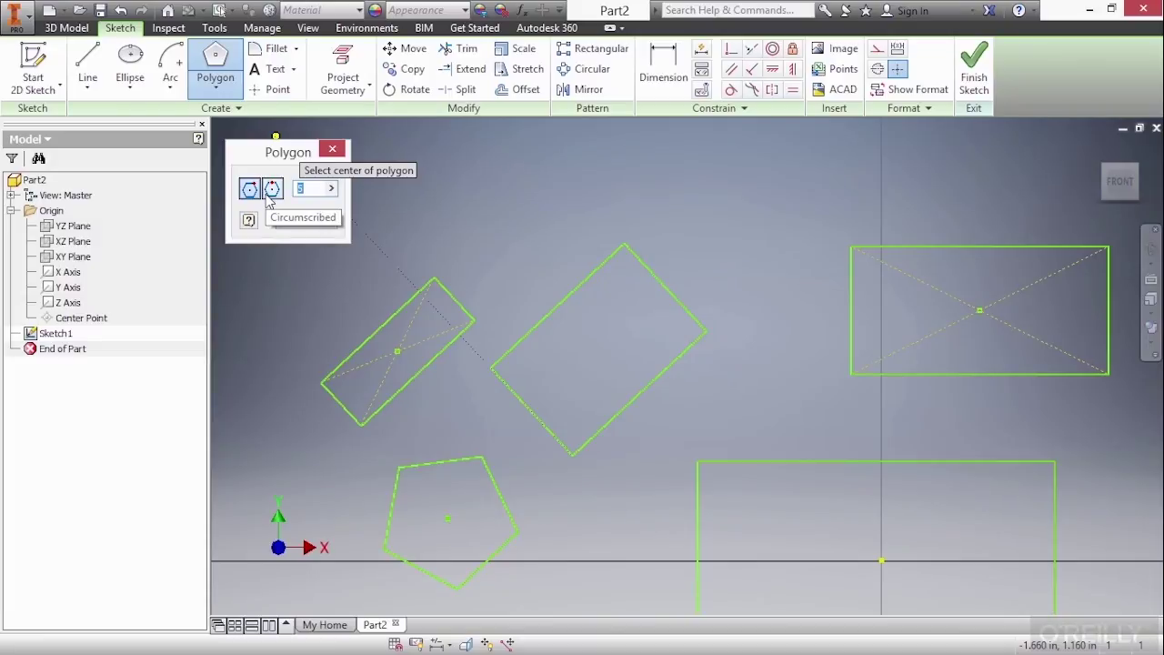
pyautogui.click(333, 150)
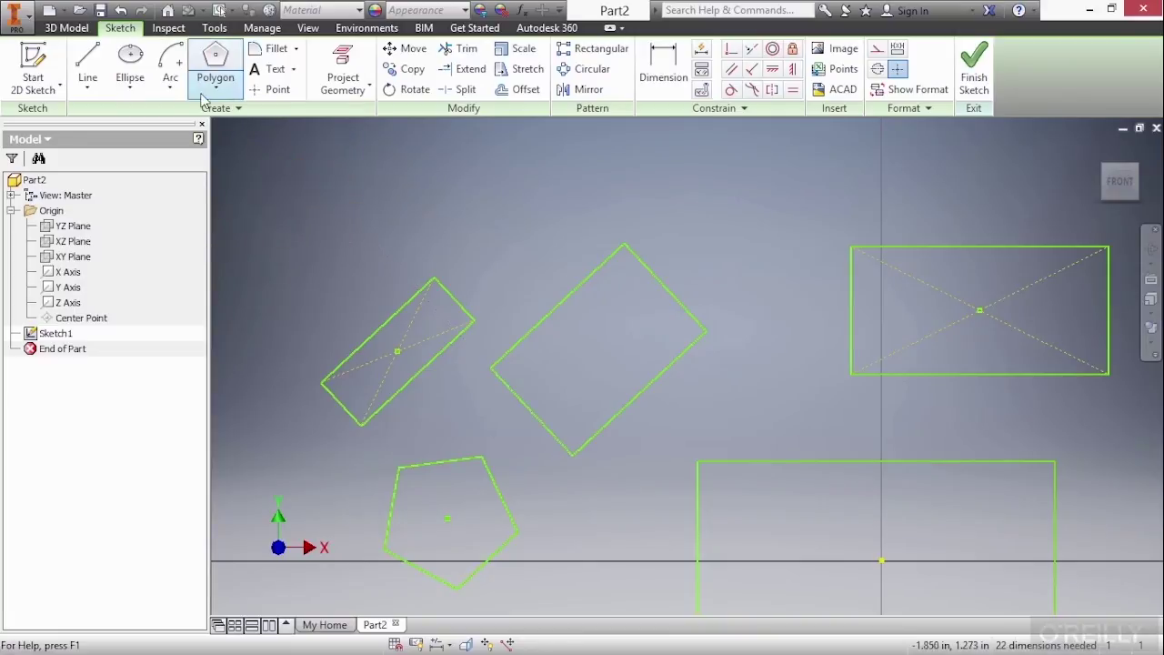
pyautogui.click(129, 88)
pyautogui.click(150, 116)
pyautogui.click(341, 177)
pyautogui.click(407, 182)
pyautogui.moveTo(408, 182); pyautogui.dragTo(420, 287, button='middle')
pyautogui.scroll(3, 324, 211)
pyautogui.moveTo(304, 209); pyautogui.dragTo(340, 194, button='middle')
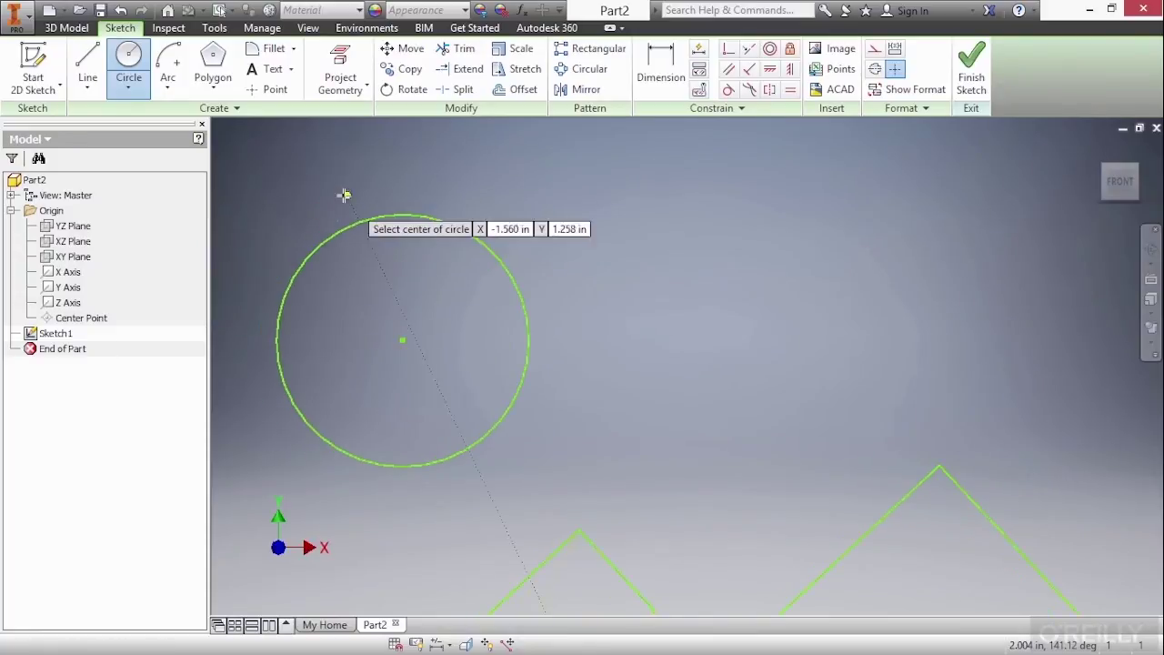
# Draw an 8-sided circumscribed polygon centred on the circle, then zoom out to show all shapes.
pyautogui.click(212, 82)
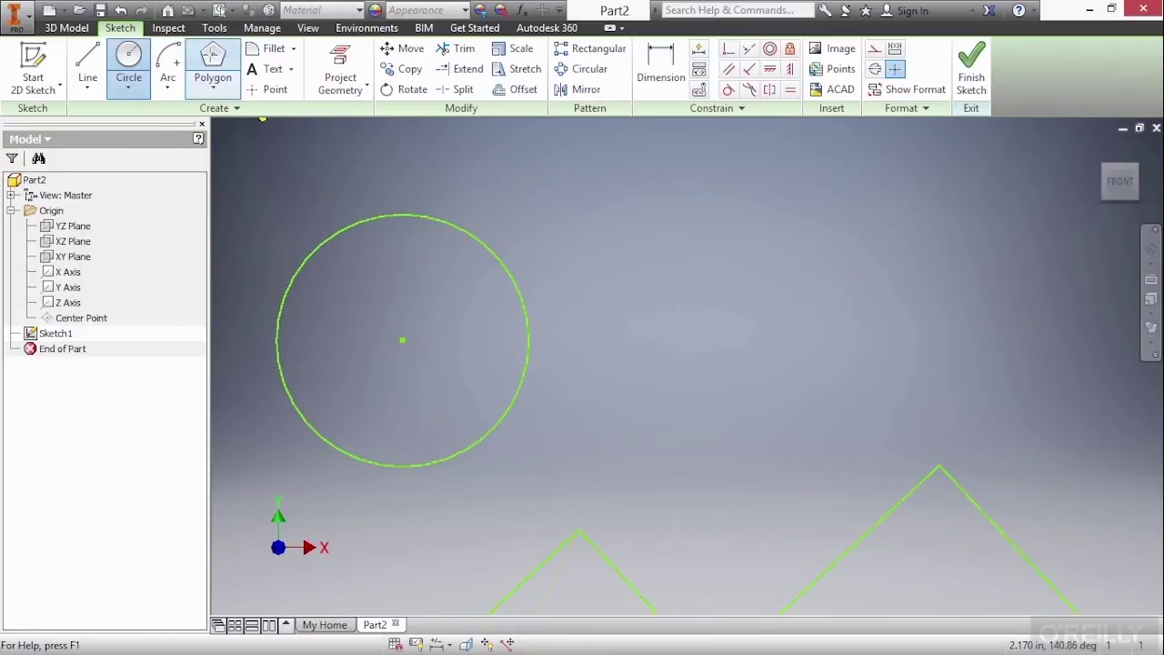
pyautogui.moveTo(305, 152); pyautogui.dragTo(207, 132)
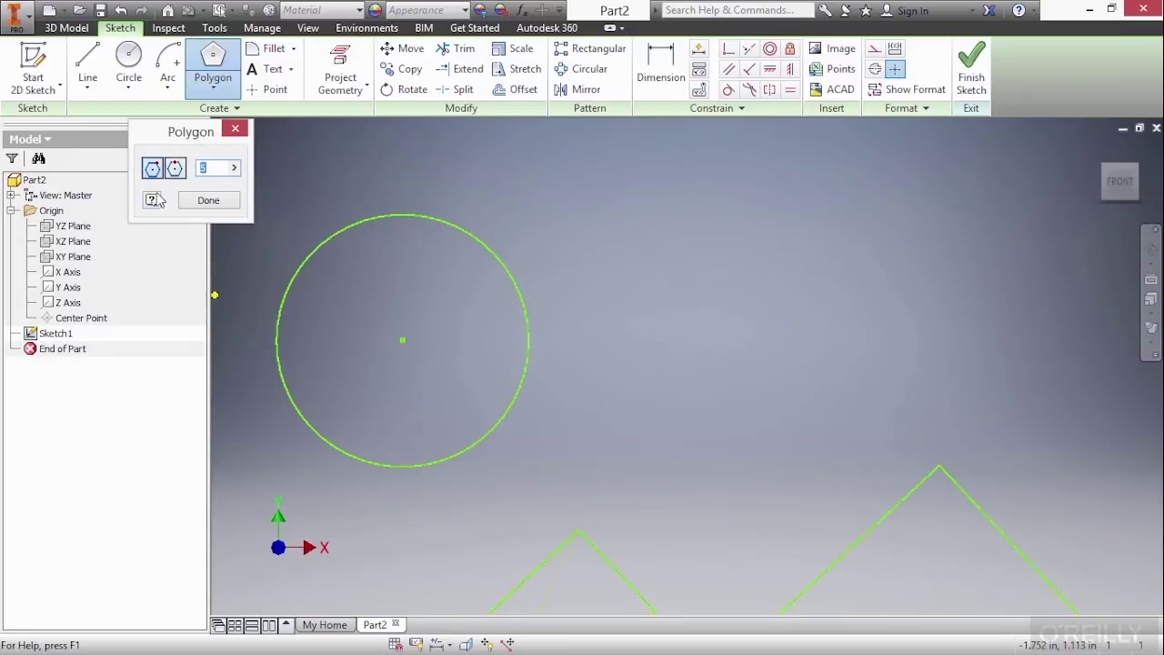
pyautogui.click(212, 169)
pyautogui.press('BackSpace')
pyautogui.write('8')
pyautogui.click(402, 339)
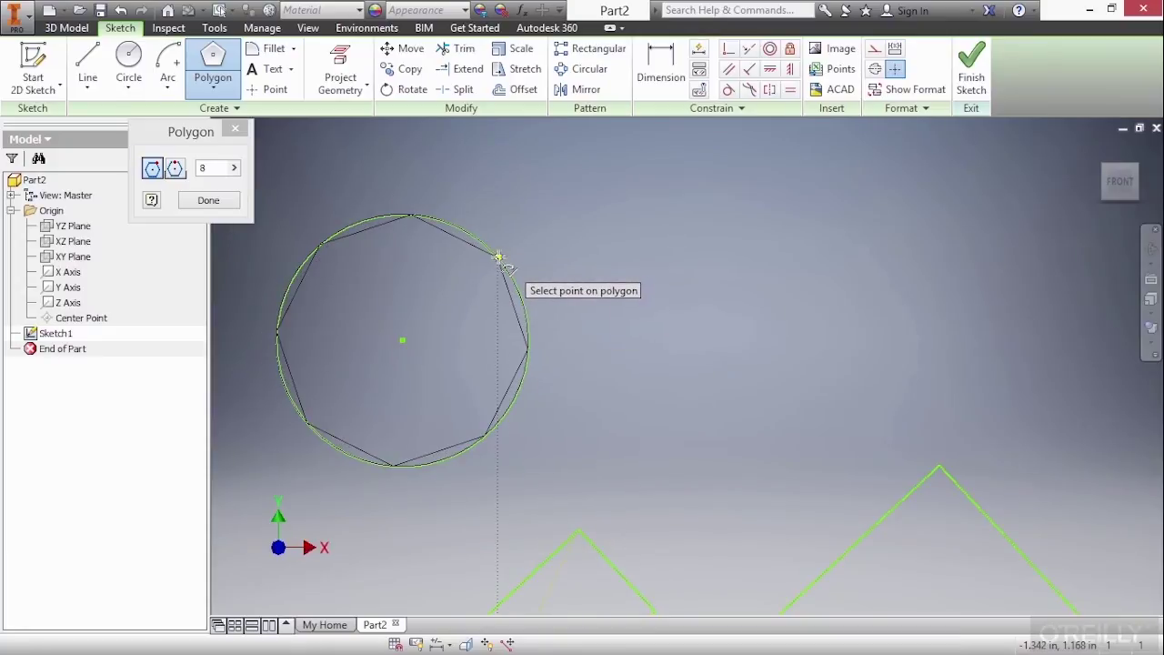
pyautogui.click(174, 167)
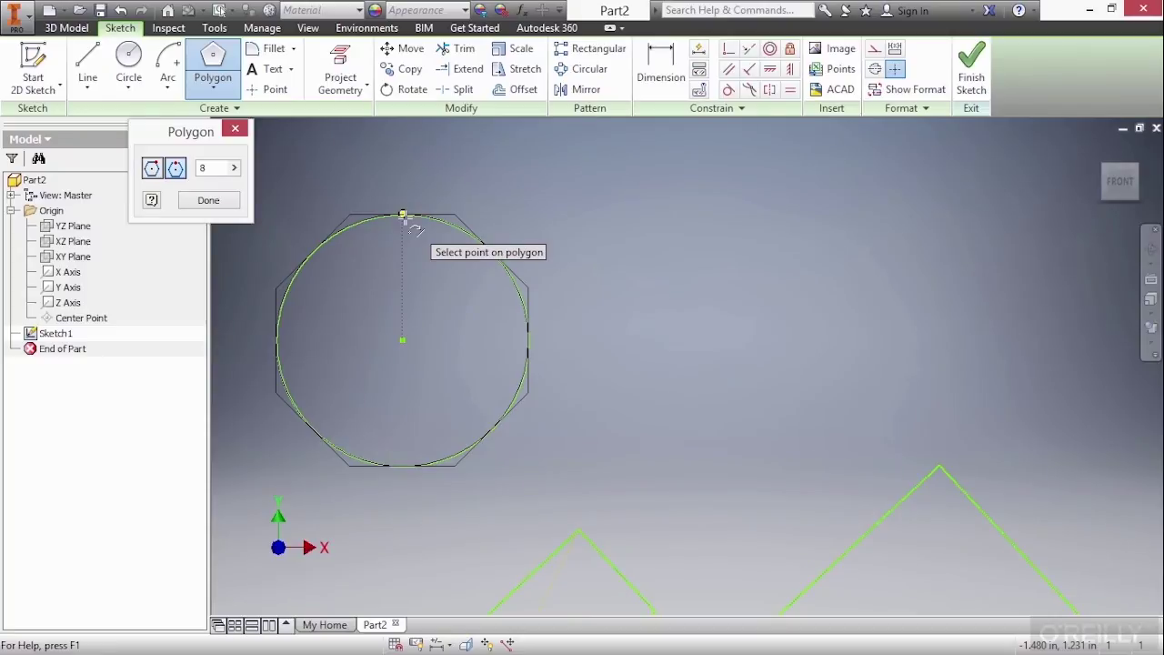
pyautogui.click(403, 216)
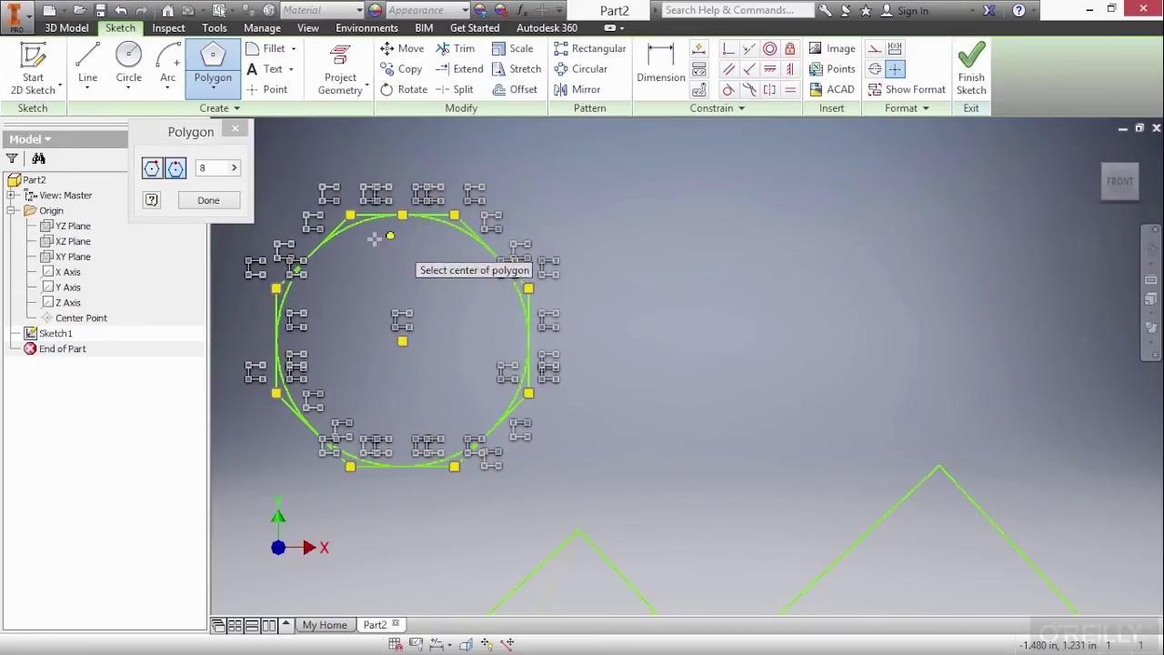
pyautogui.click(208, 201)
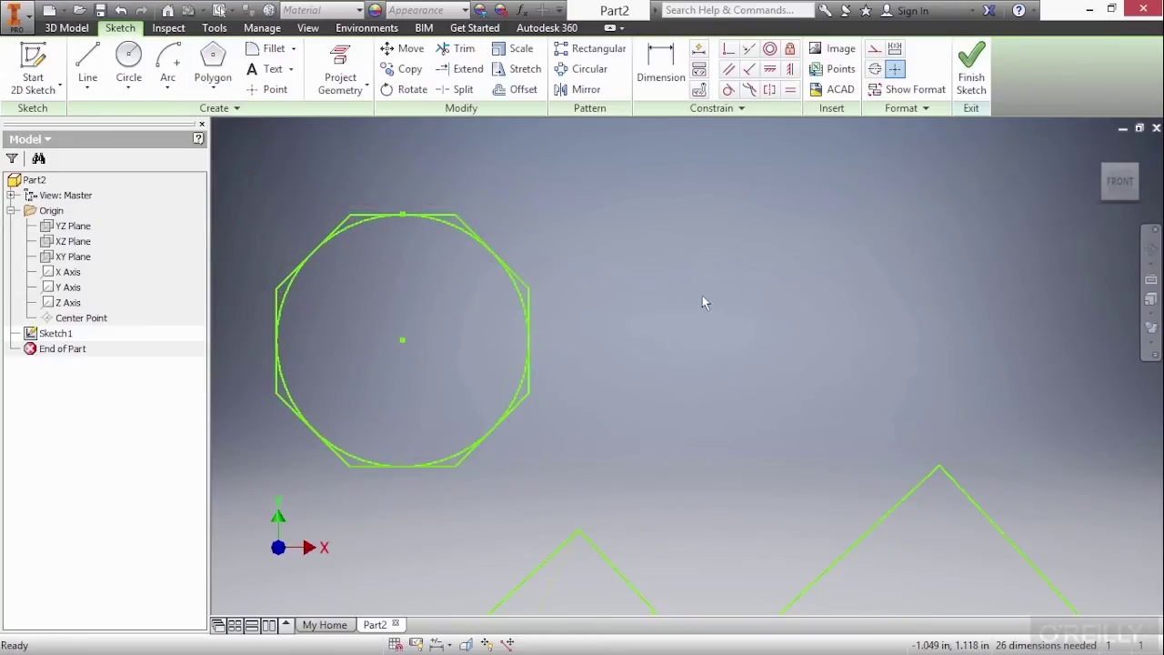
pyautogui.scroll(-5, 559, 386)
pyautogui.moveTo(564, 389)
pyautogui.mouseDown(button='middle')
pyautogui.moveTo(564, 356)
pyautogui.moveTo(485, 259)
pyautogui.mouseUp(button='middle')
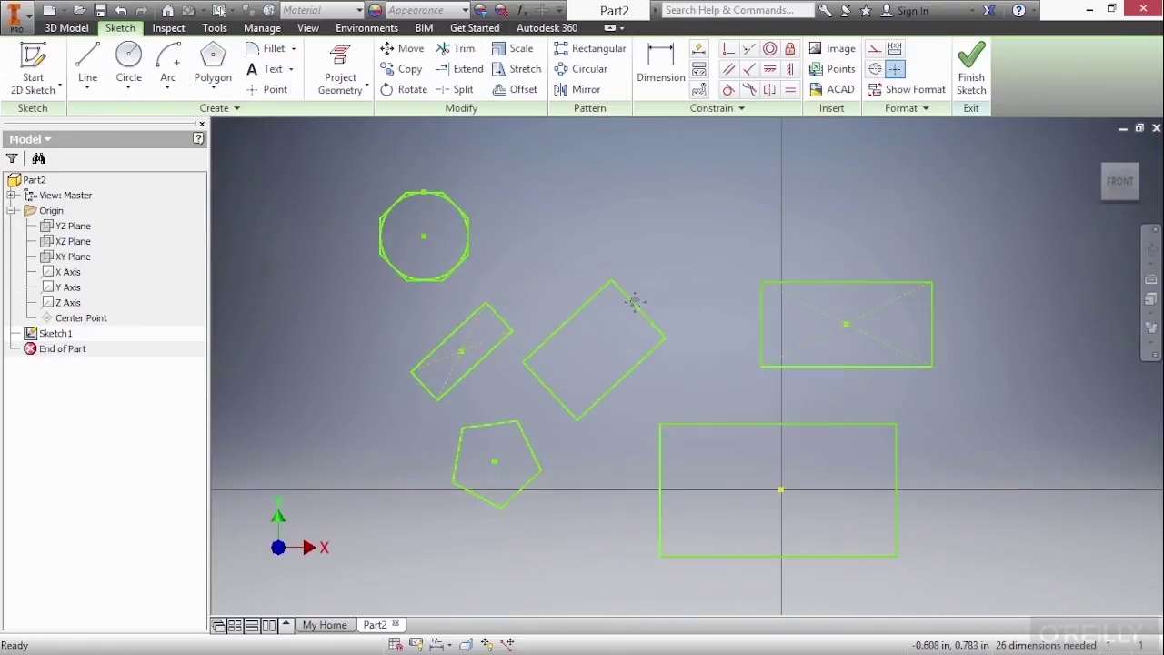